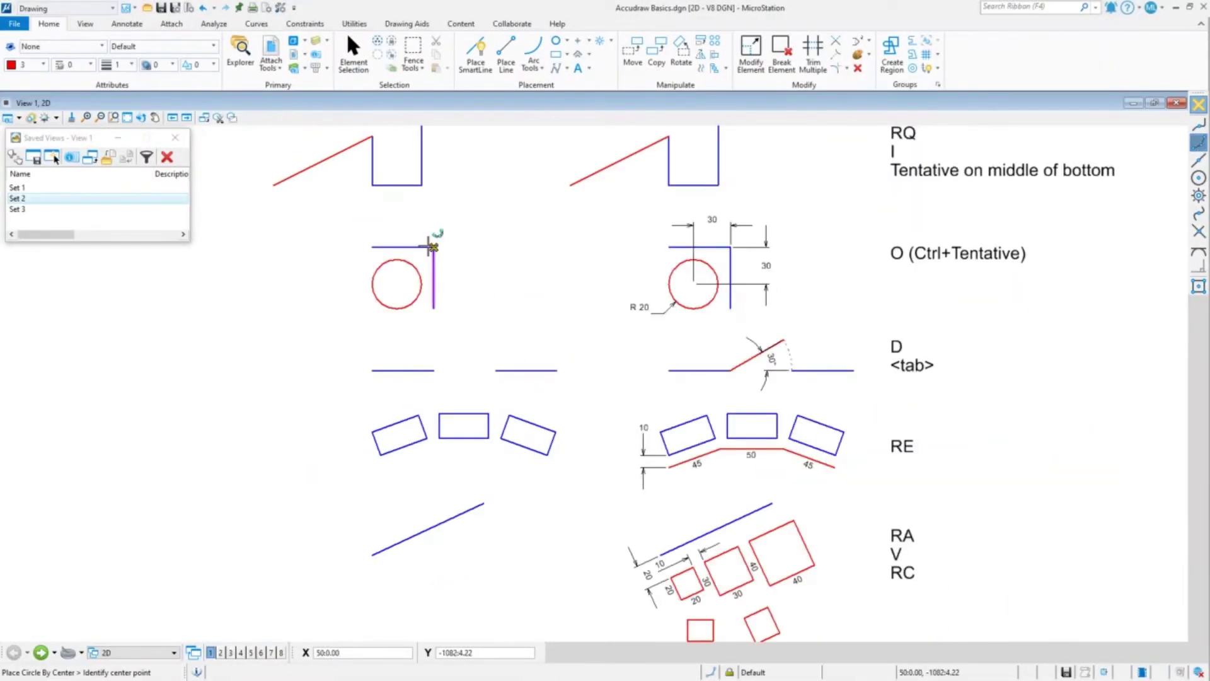
Press O to place the AccuDraw origin at the blue-line corner beside the red circle, then zoom in
{"action": "key", "text": "o"}
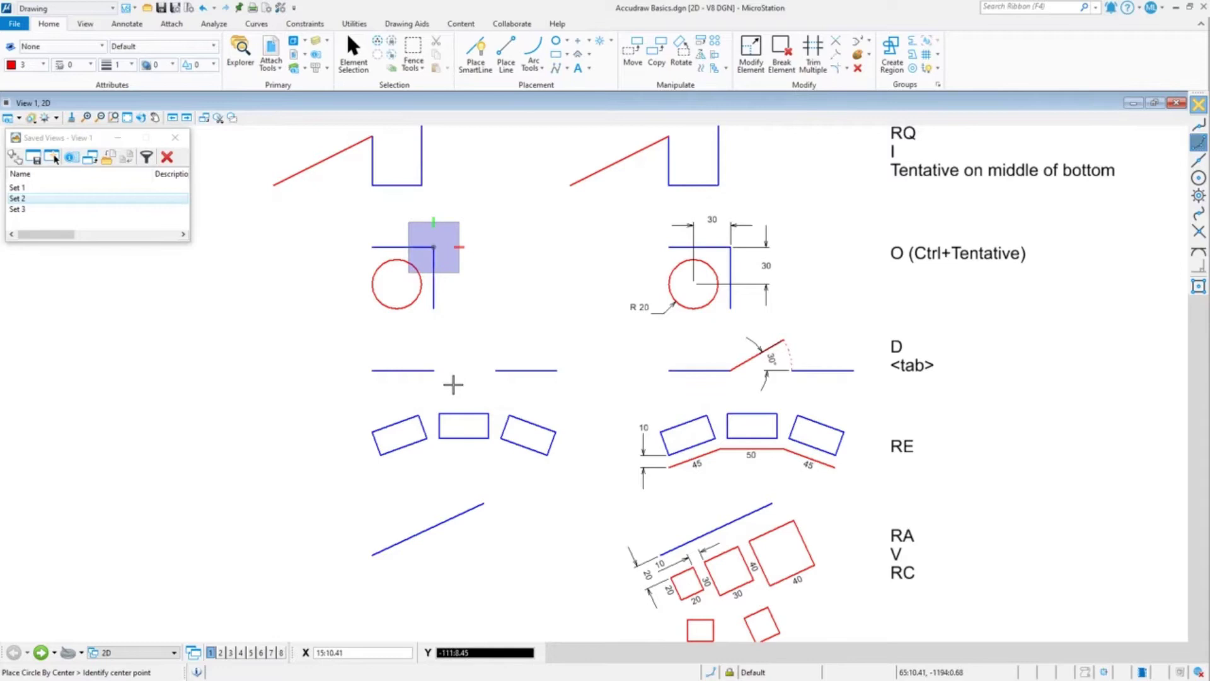
{"action": "scroll", "coordinate": [453, 385], "scroll_direction": "up", "scroll_amount": 2}
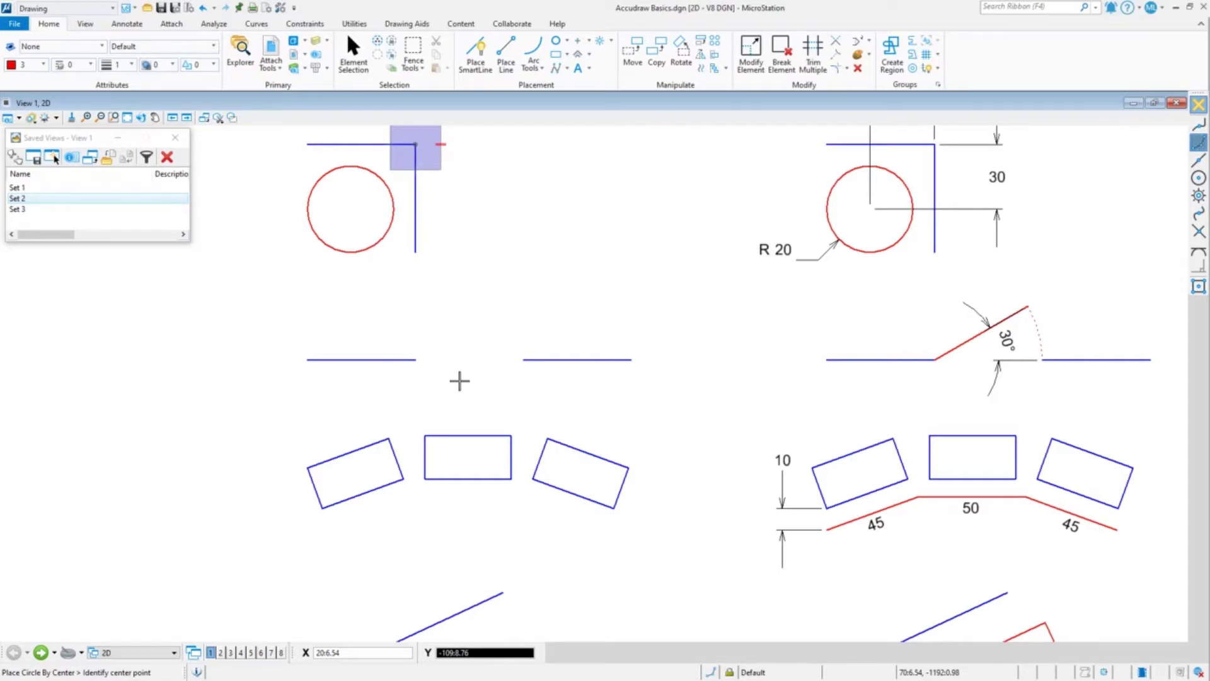
Start a SmartLine at the left blue line's end, switch to polar input, then reset without drawing
{"action": "left_click", "coordinate": [475, 56]}
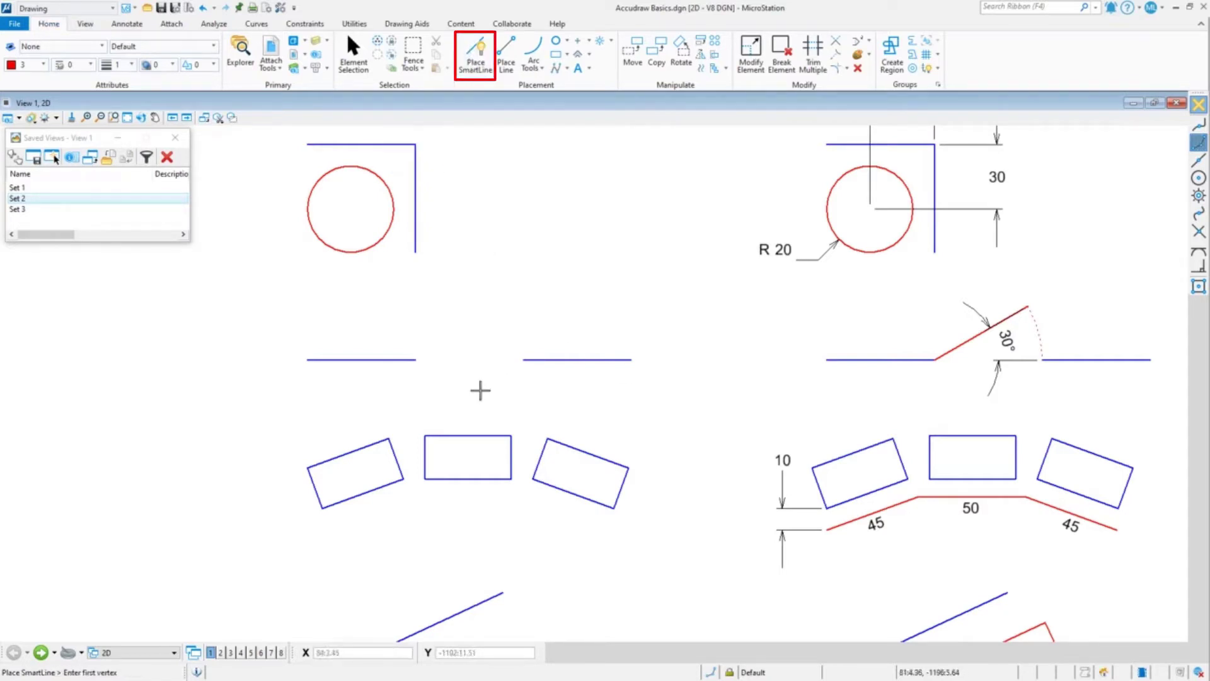
{"action": "left_click", "coordinate": [415, 359]}
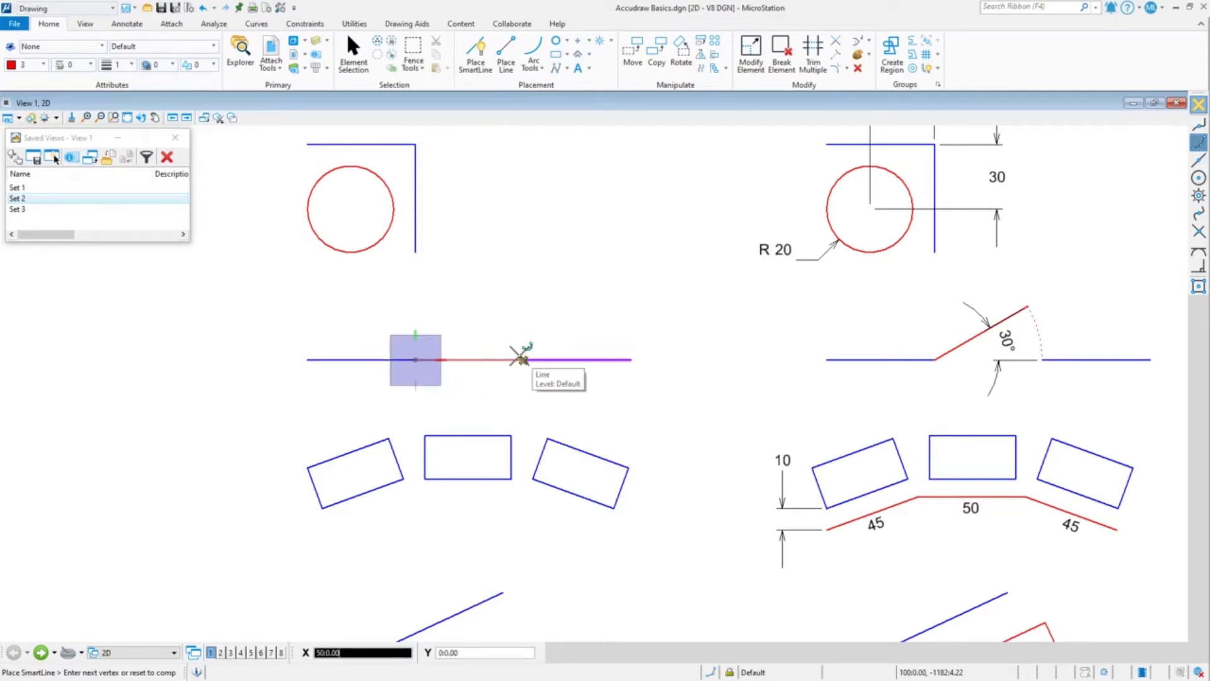
{"action": "key", "text": "d"}
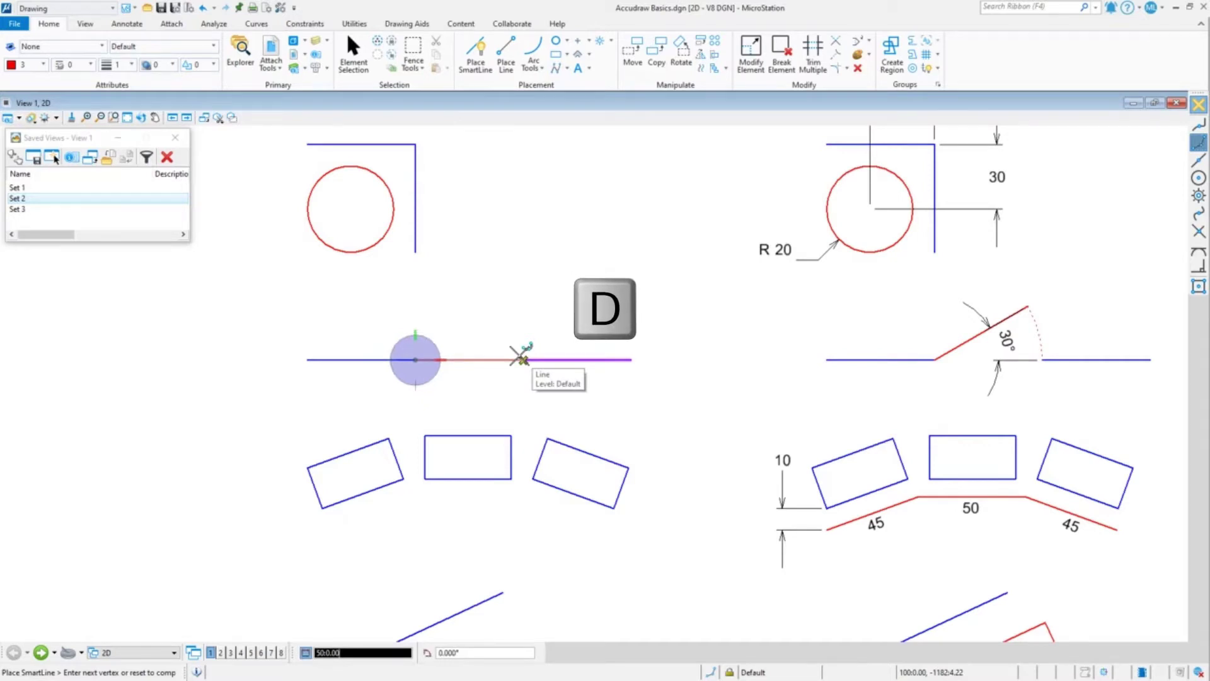
{"action": "right_click", "coordinate": [472, 357]}
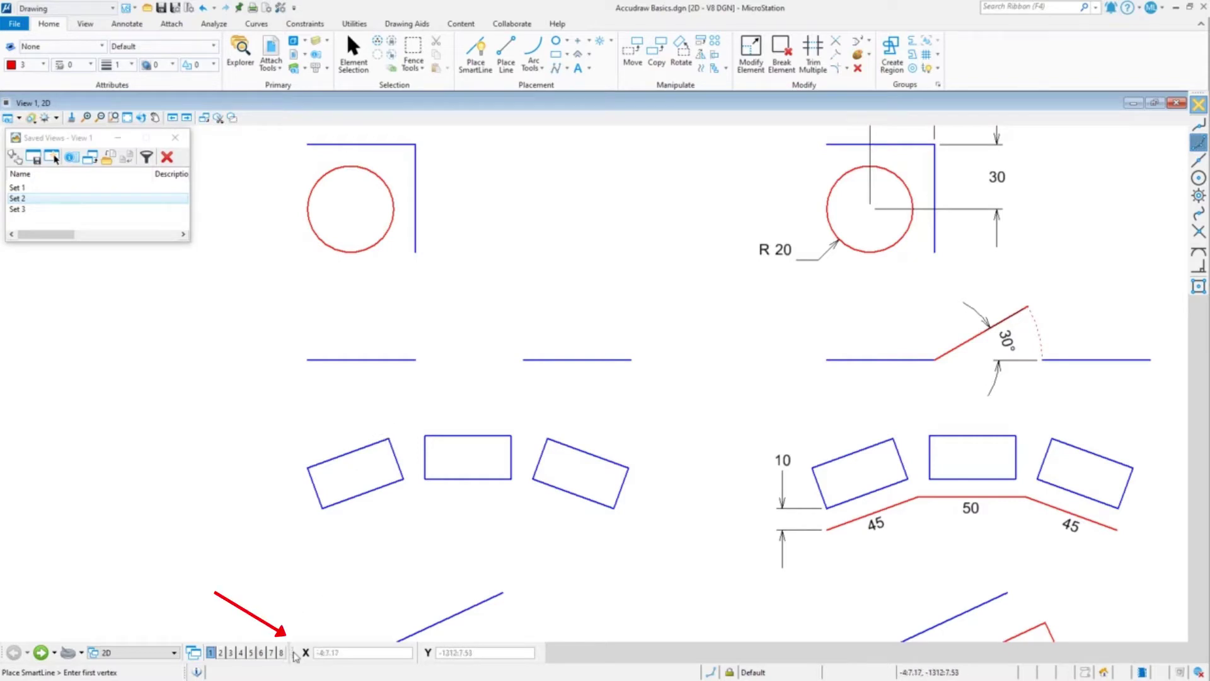
Float AccuDraw and draw a red SmartLine at 22.5° from the left blue line's end
{"action": "left_click_drag", "start_coordinate": [297, 650], "coordinate": [407, 408]}
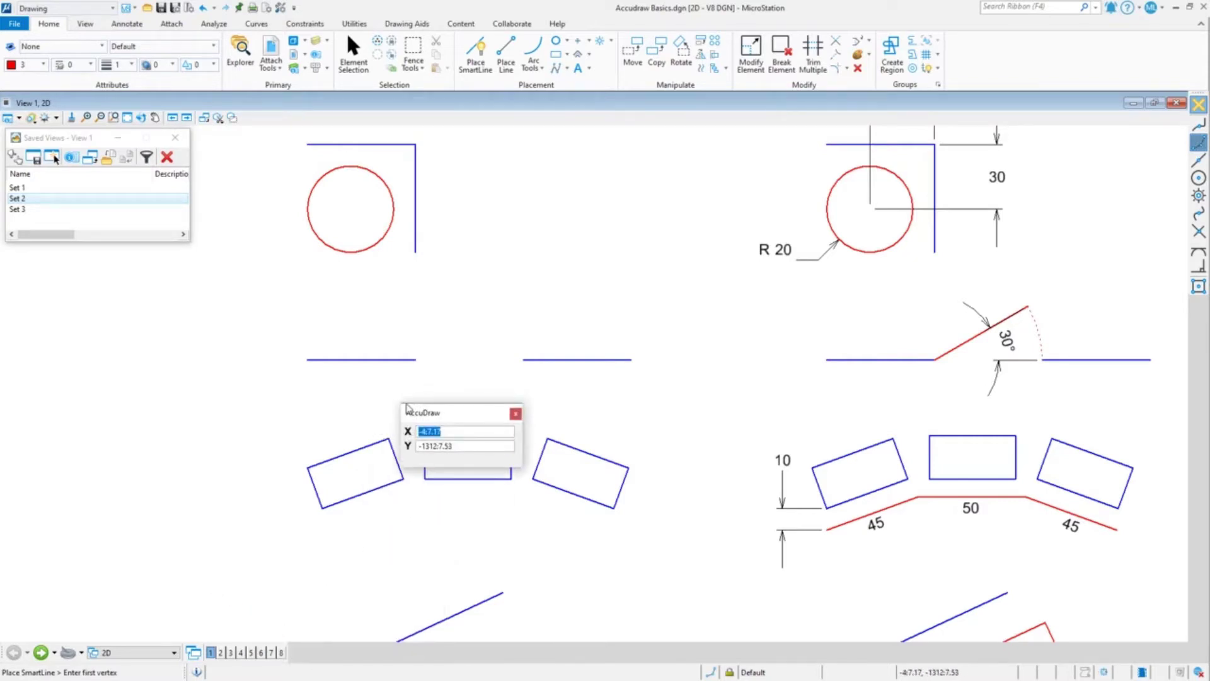
{"action": "left_click", "coordinate": [415, 360]}
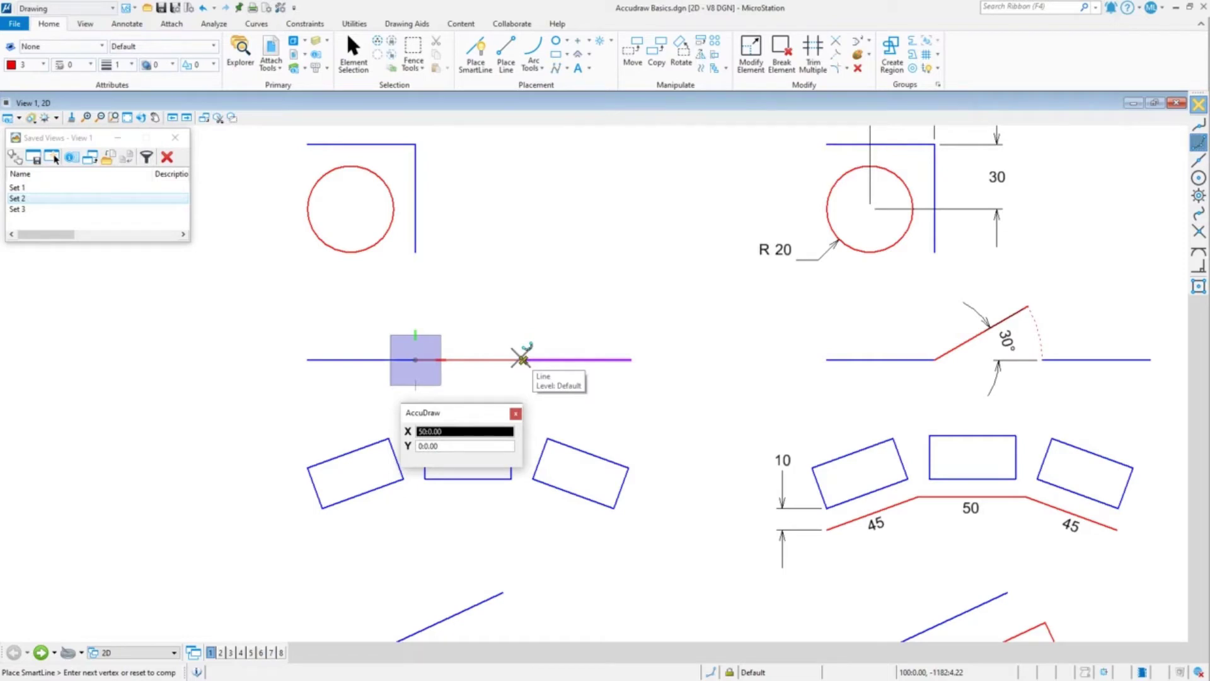
{"action": "key", "text": "d"}
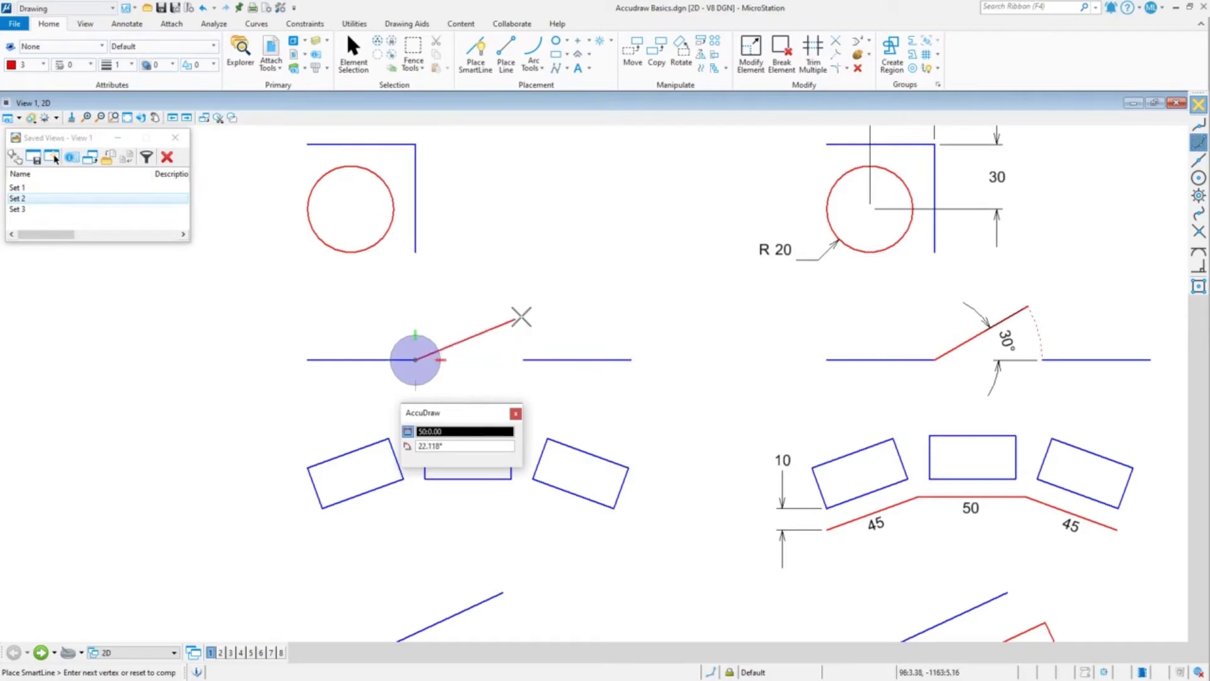
{"action": "key", "text": "Tab"}
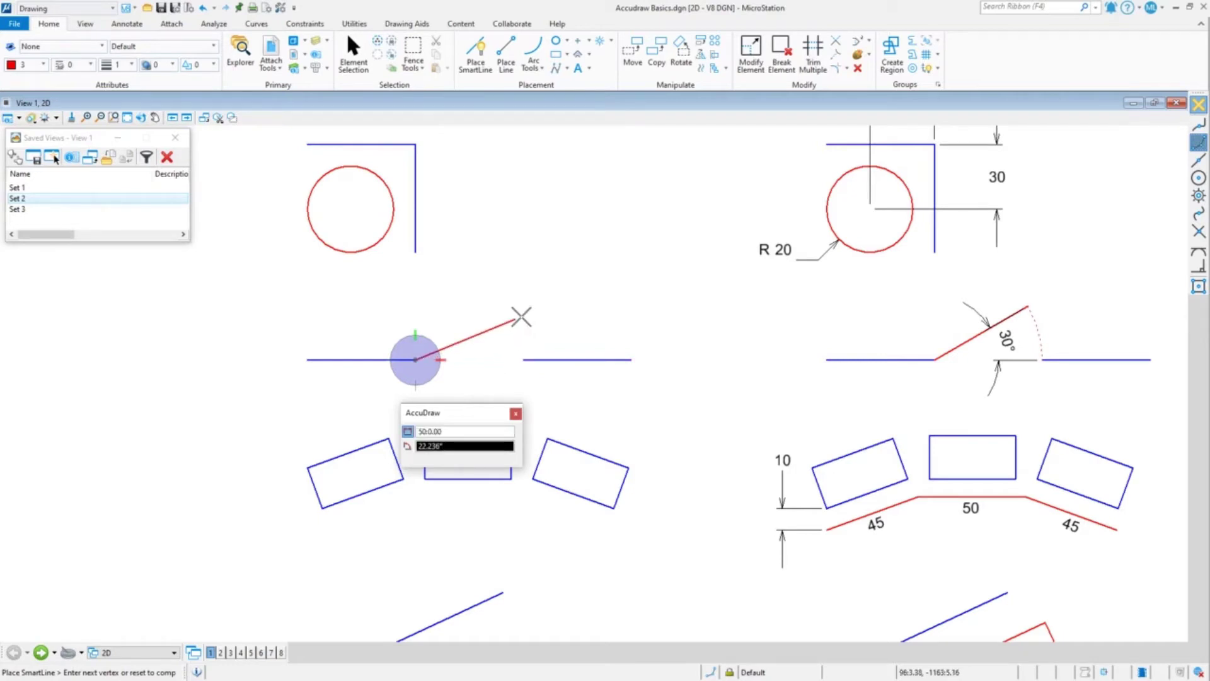
{"action": "type", "text": "30"}
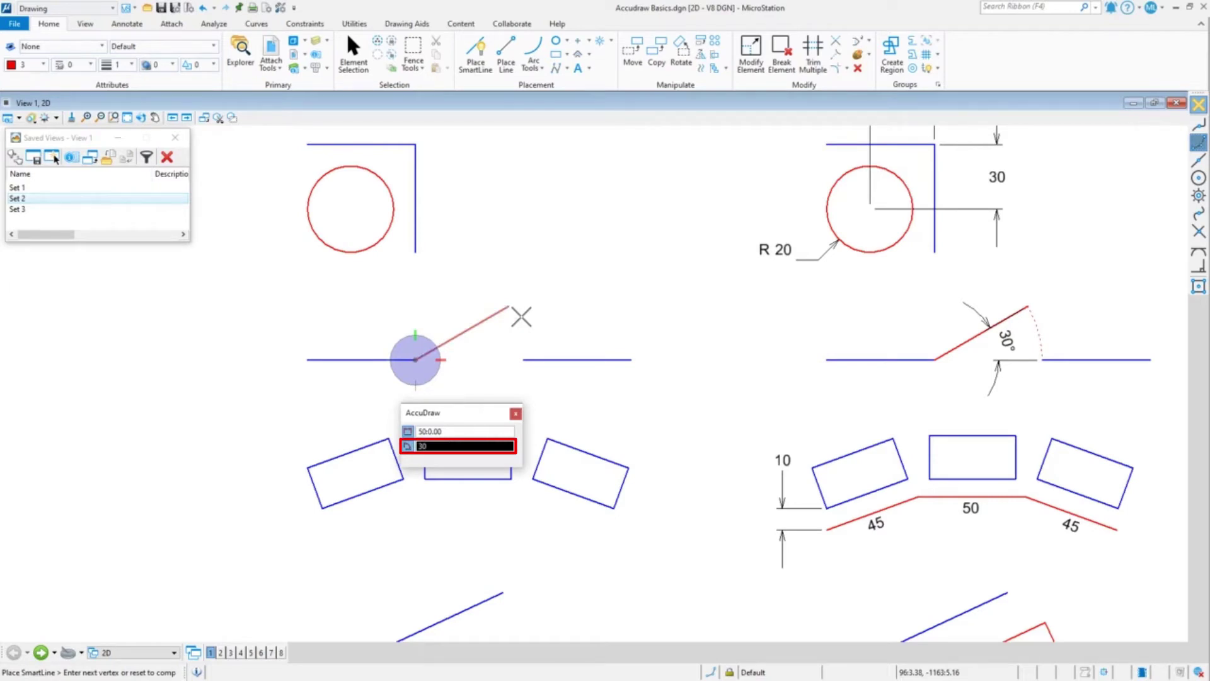
{"action": "key", "text": "BackSpace"}
{"action": "key", "text": "BackSpace"}
{"action": "type", "text": "22.5"}
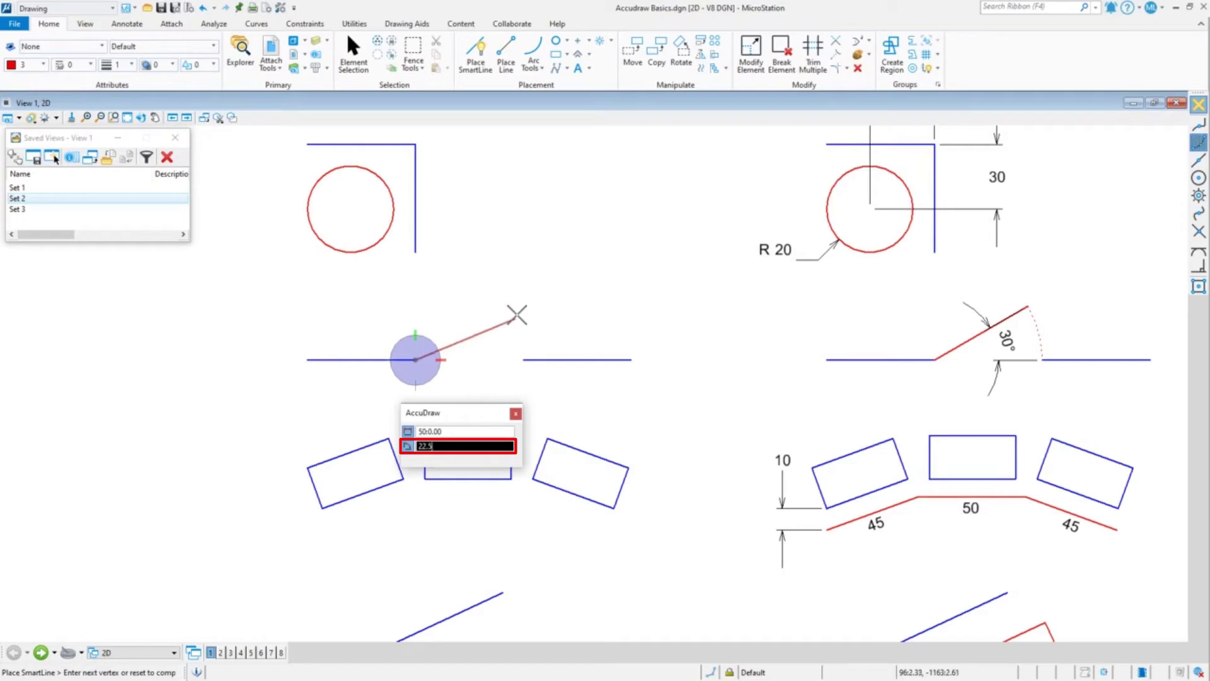
{"action": "left_click", "coordinate": [517, 314]}
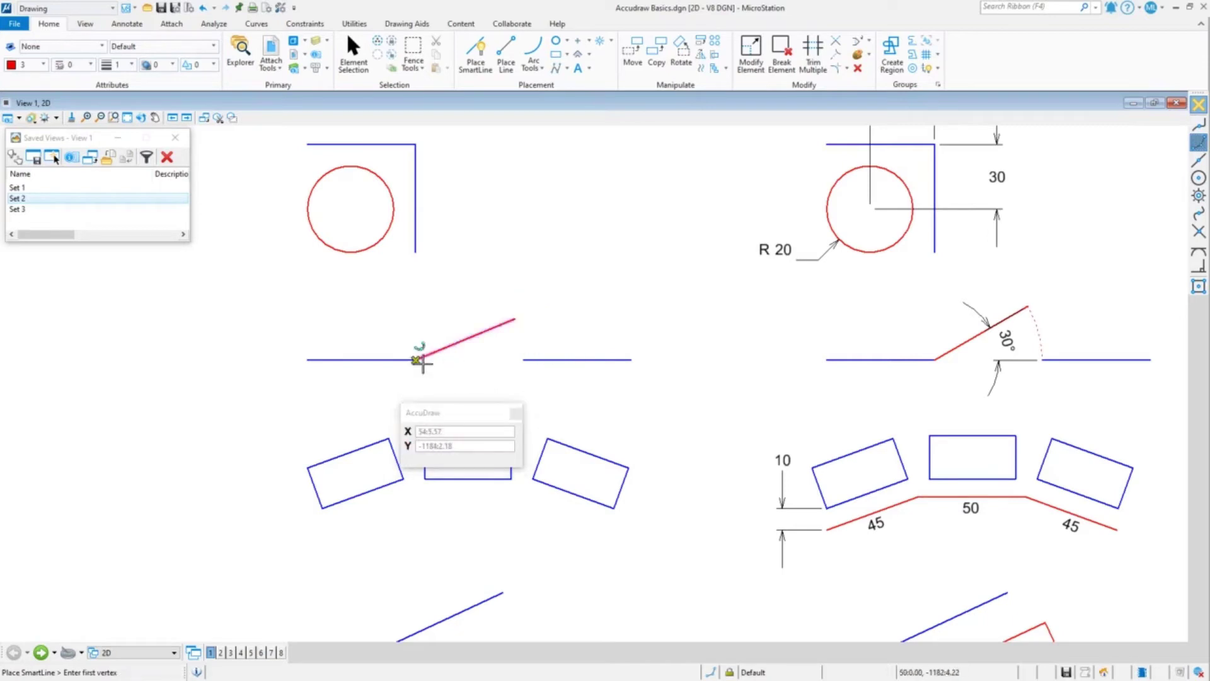
Undo the 22.5° vertex, redraw the segment at length 50 and 30°, and restart at the line end
{"action": "key", "text": "ctrl+z"}
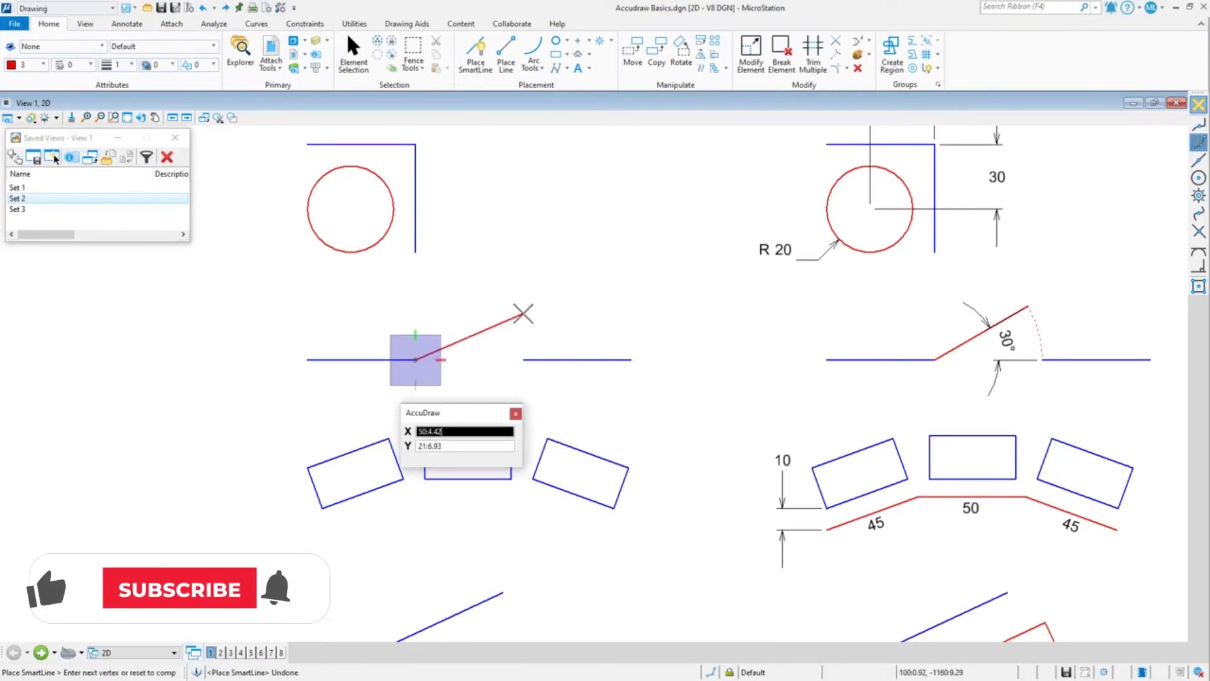
{"action": "key", "text": "space"}
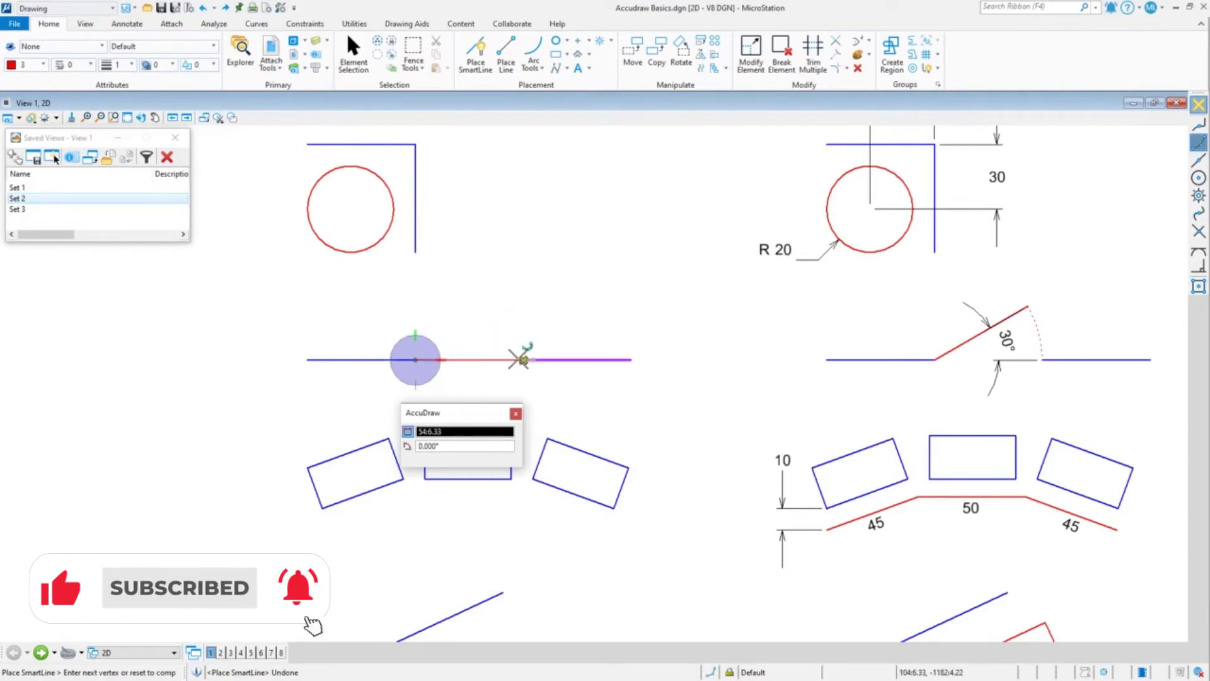
{"action": "key", "text": "Return"}
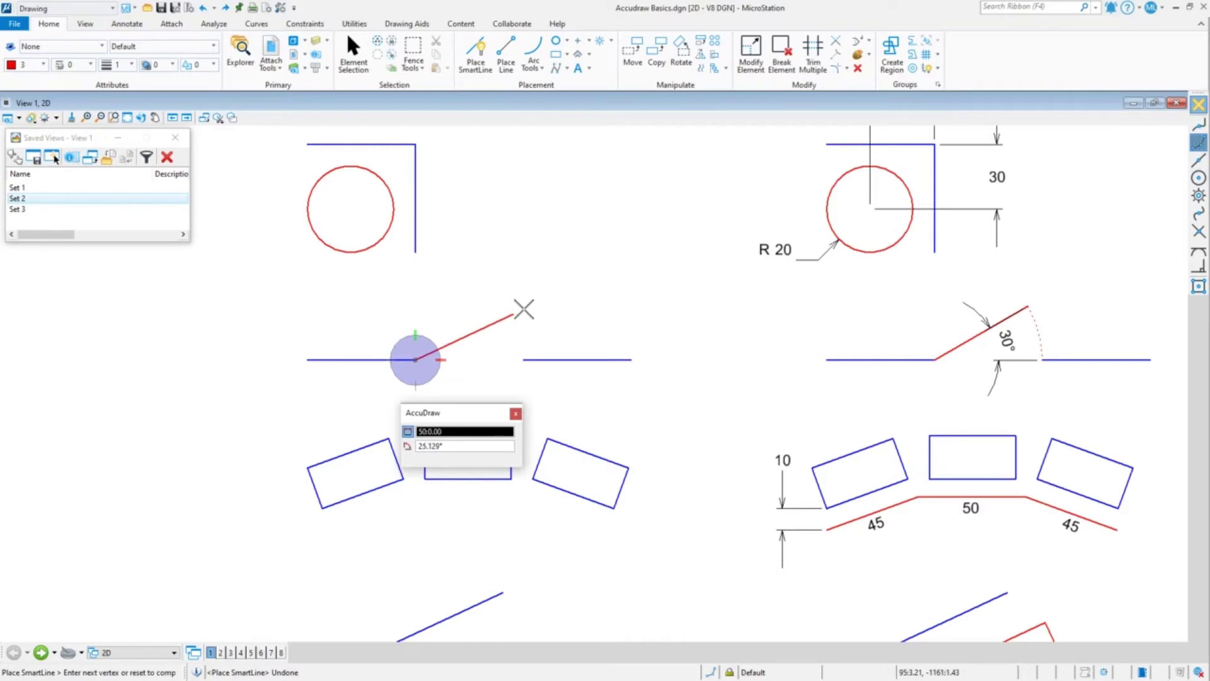
{"action": "key", "text": "Tab"}
{"action": "type", "text": "30"}
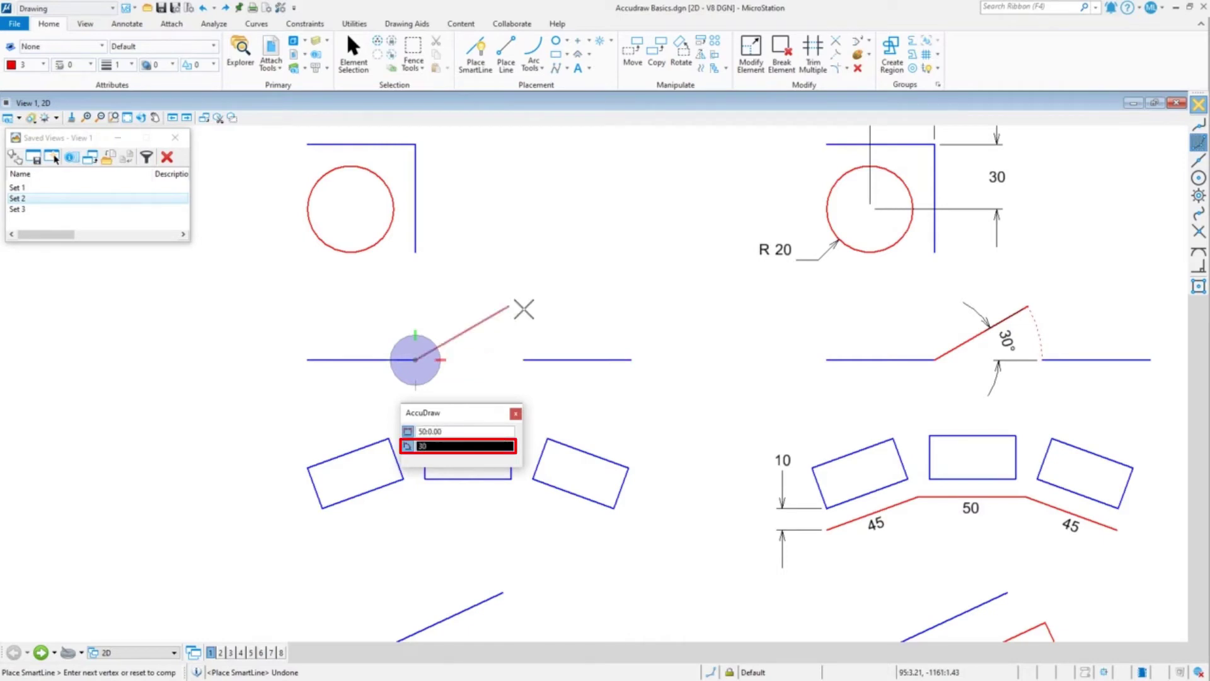
{"action": "left_click", "coordinate": [568, 414]}
{"action": "right_click", "coordinate": [464, 319]}
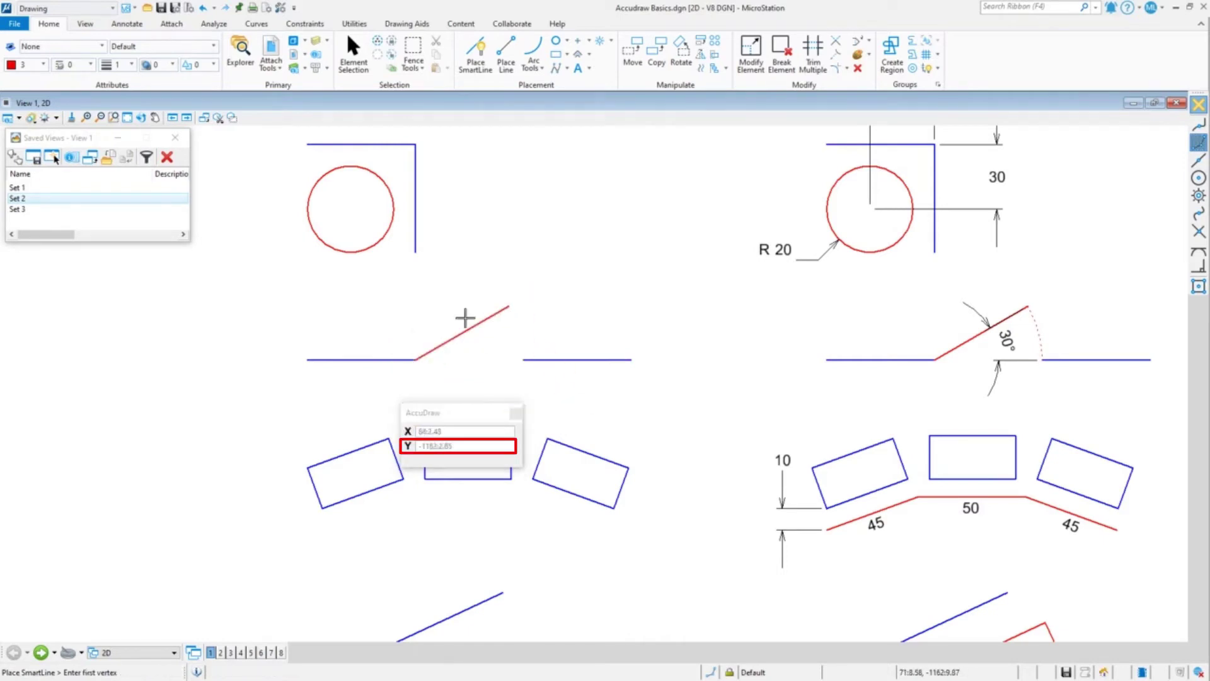
{"action": "left_click", "coordinate": [417, 361]}
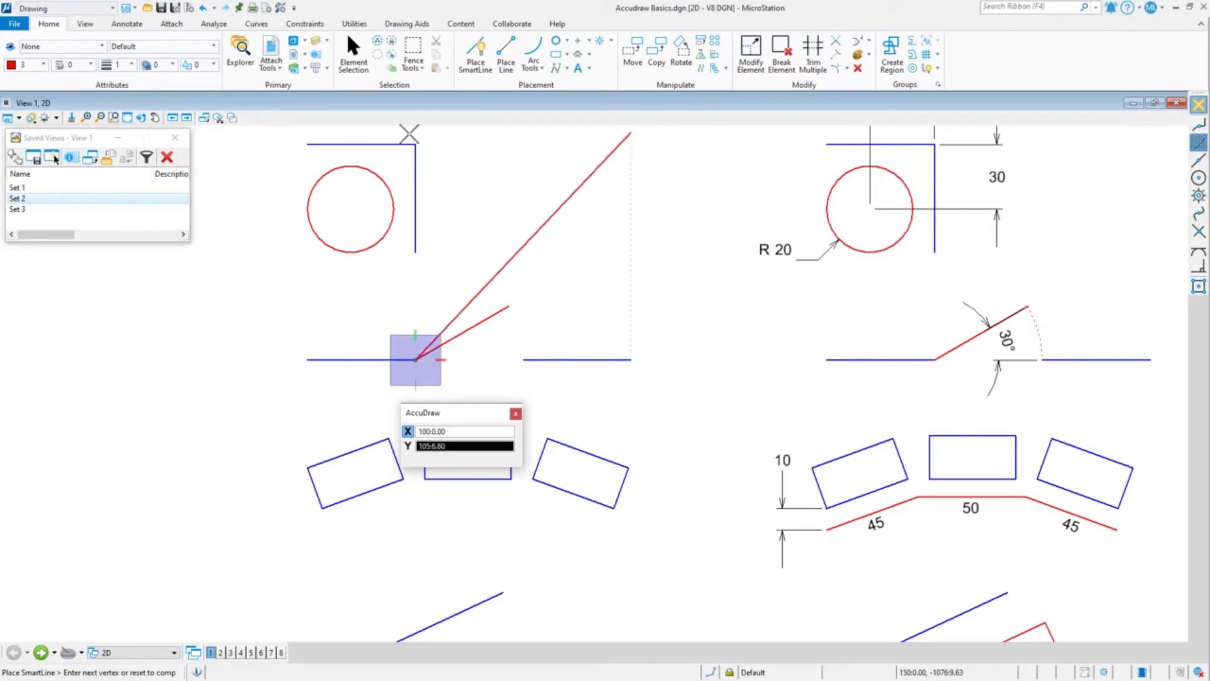
{"action": "type", "text": "100"}
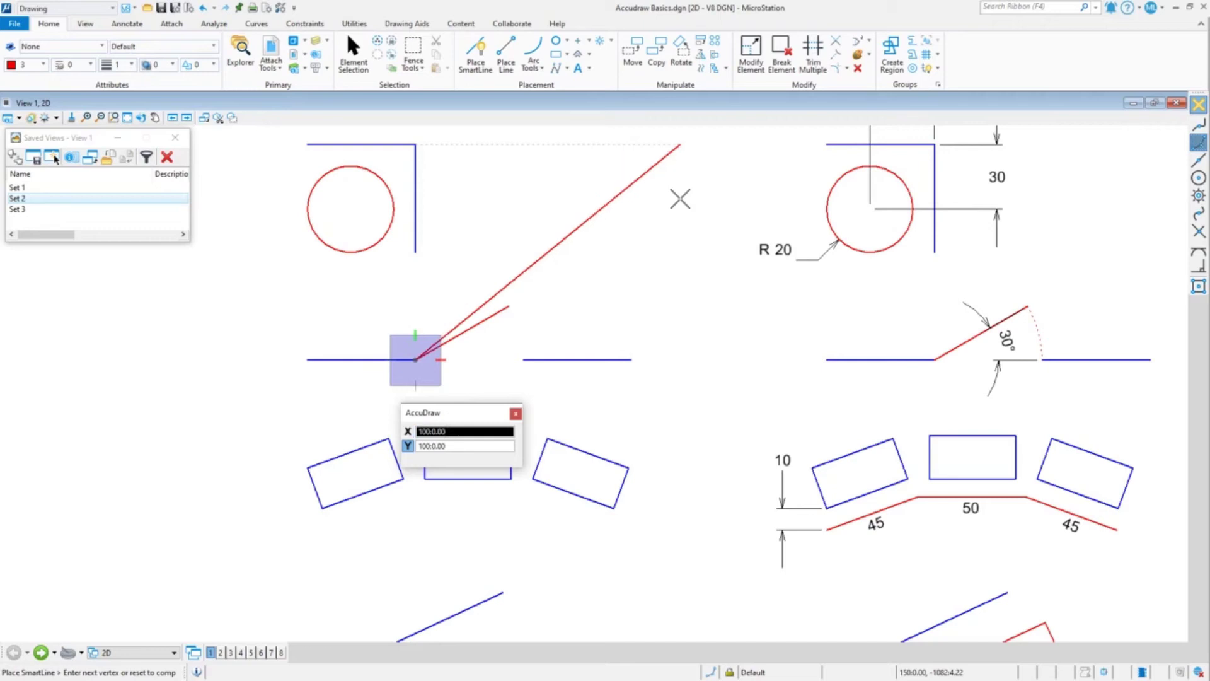
{"action": "key", "text": "x"}
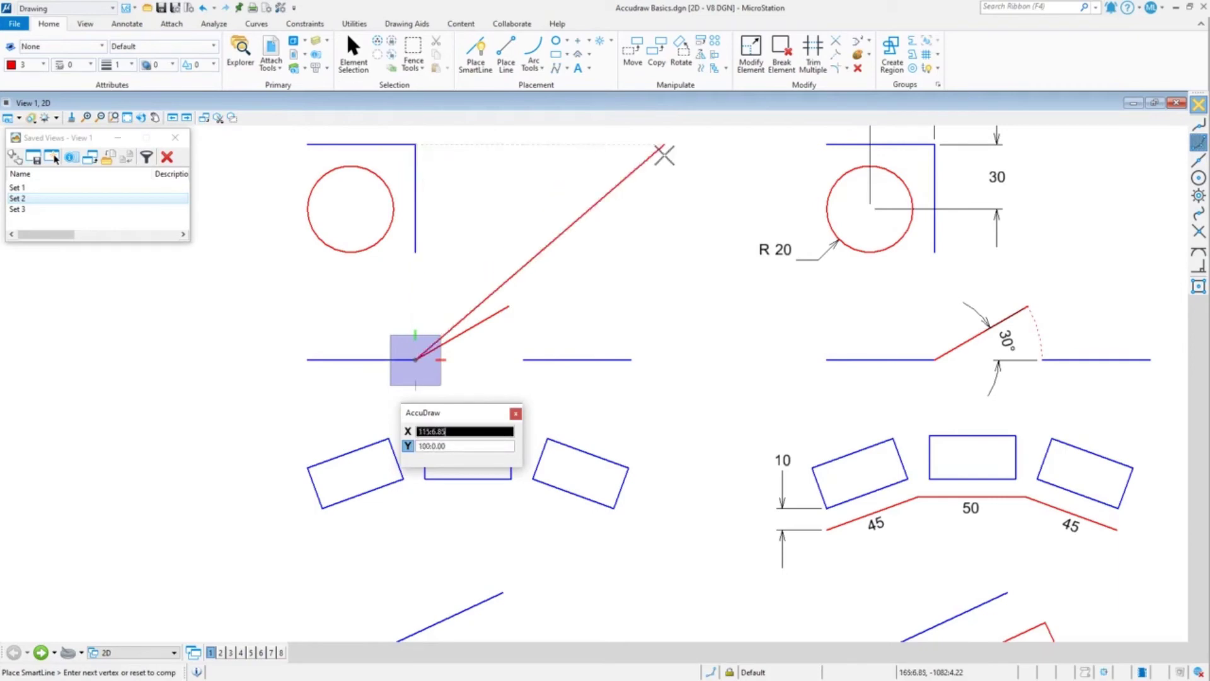
{"action": "key", "text": "y"}
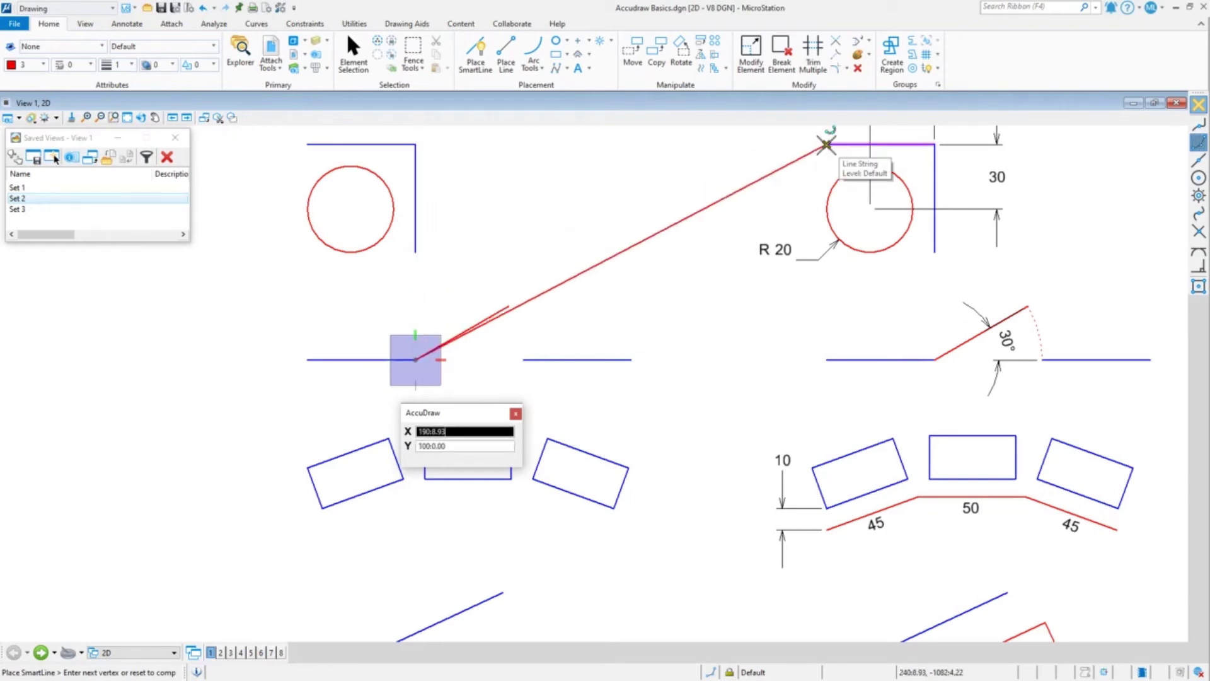
With the angle locked, place a 100-unit red SmartLine segment and finish the line
{"action": "key", "text": "space"}
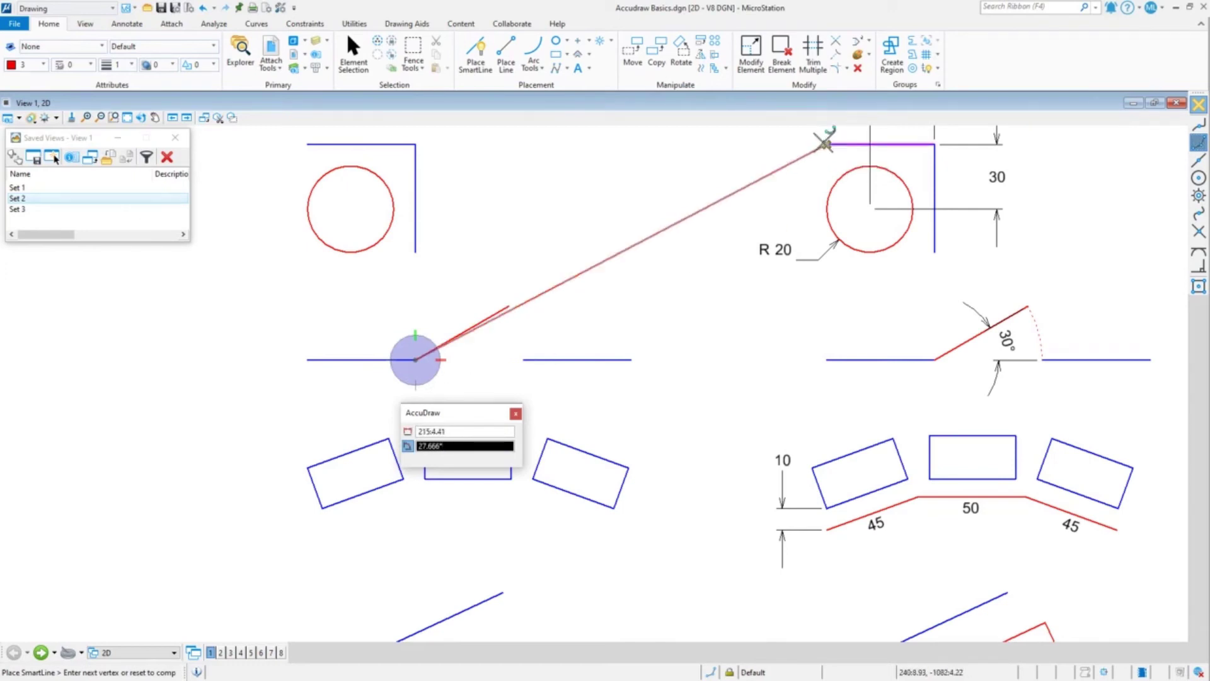
{"action": "key", "text": "Tab"}
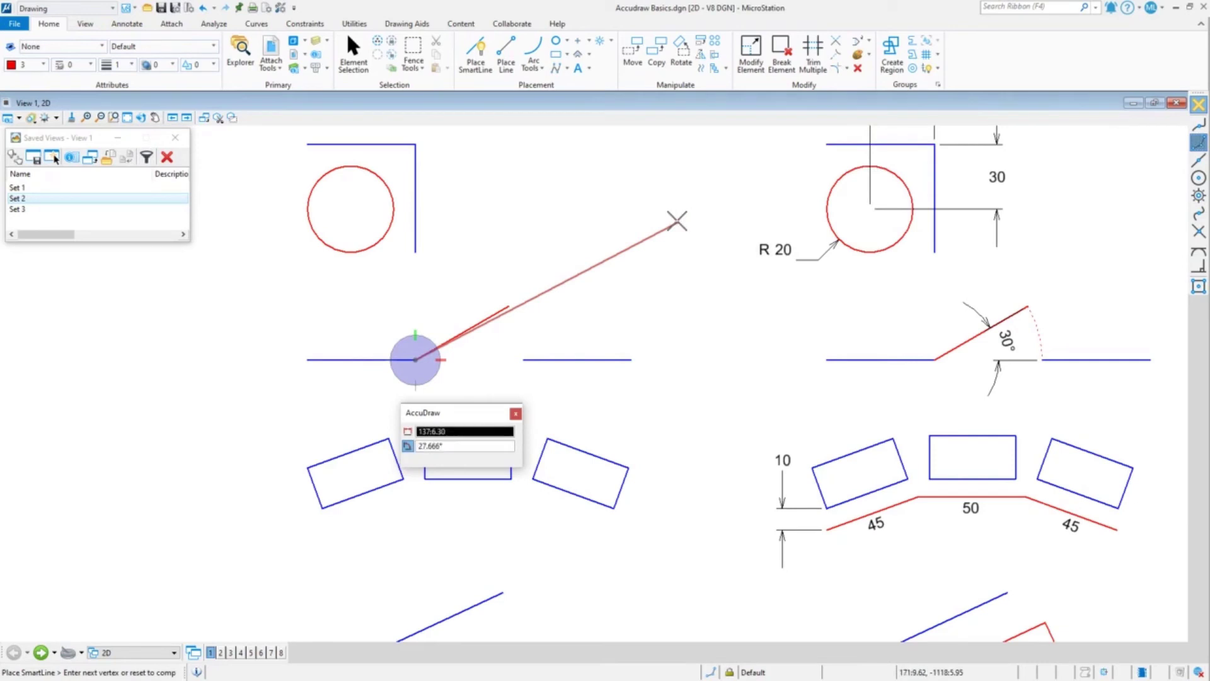
{"action": "type", "text": "100"}
{"action": "left_click", "coordinate": [677, 221]}
{"action": "right_click", "coordinate": [696, 307]}
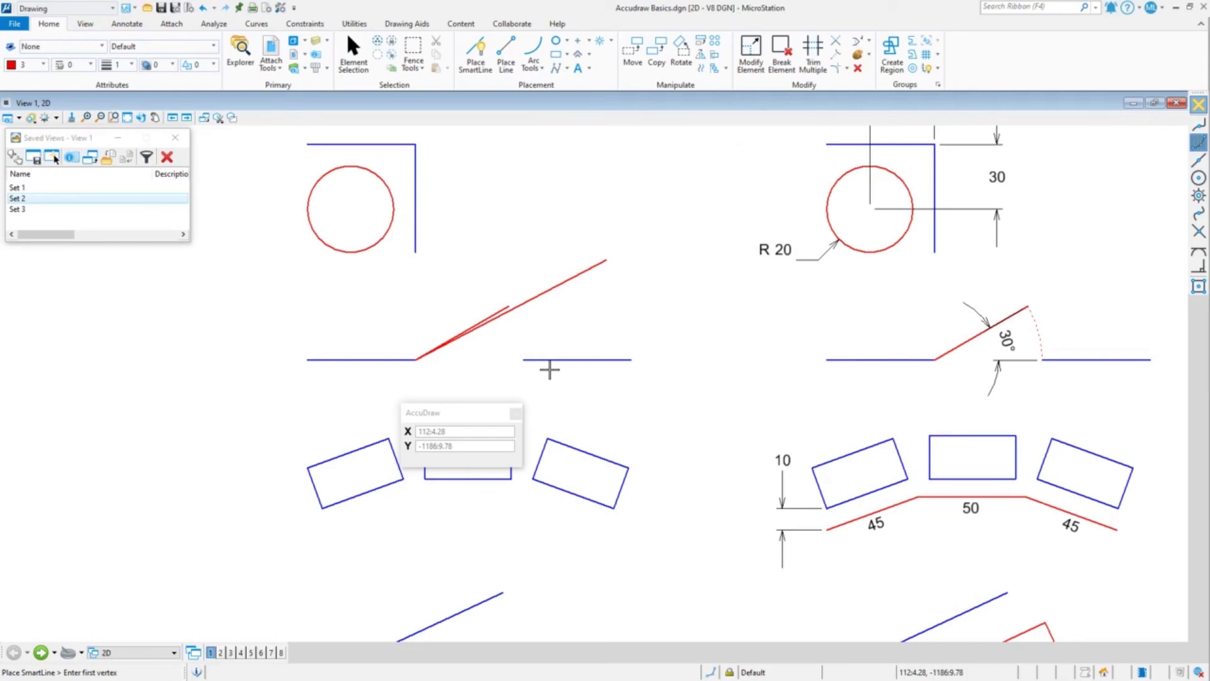
Start a new line with X 100, dock AccuDraw back in the status bar, and cancel the line
{"action": "left_click", "coordinate": [415, 360]}
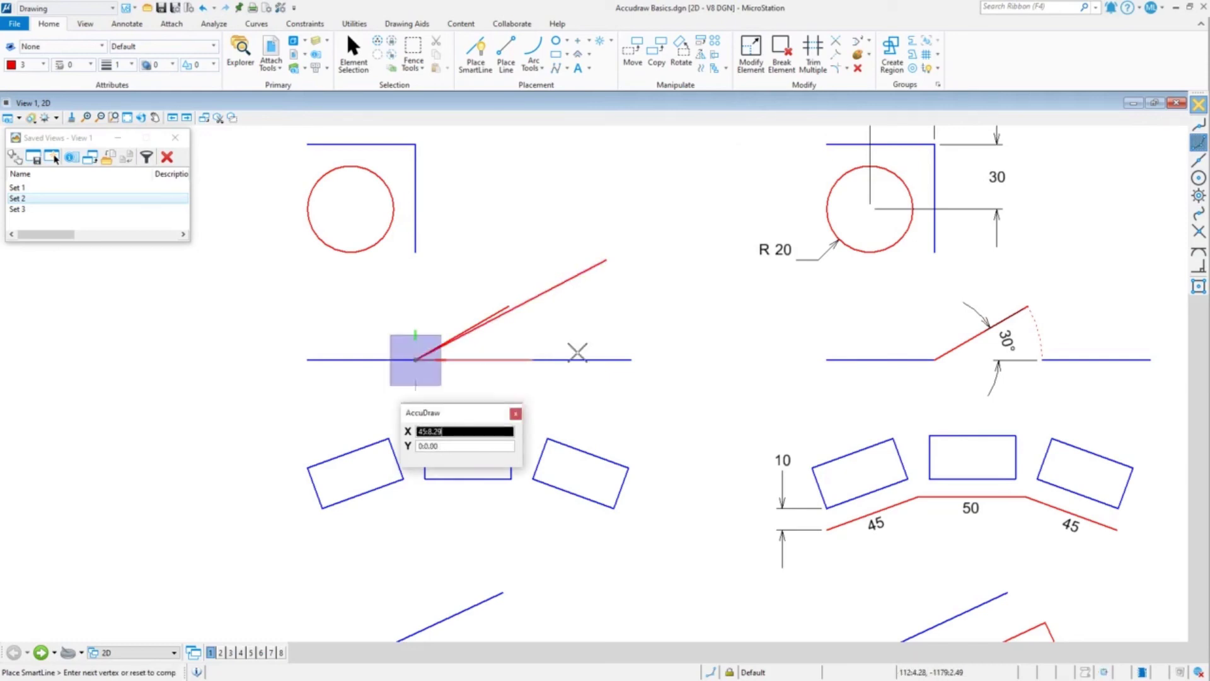
{"action": "type", "text": "100:0.00"}
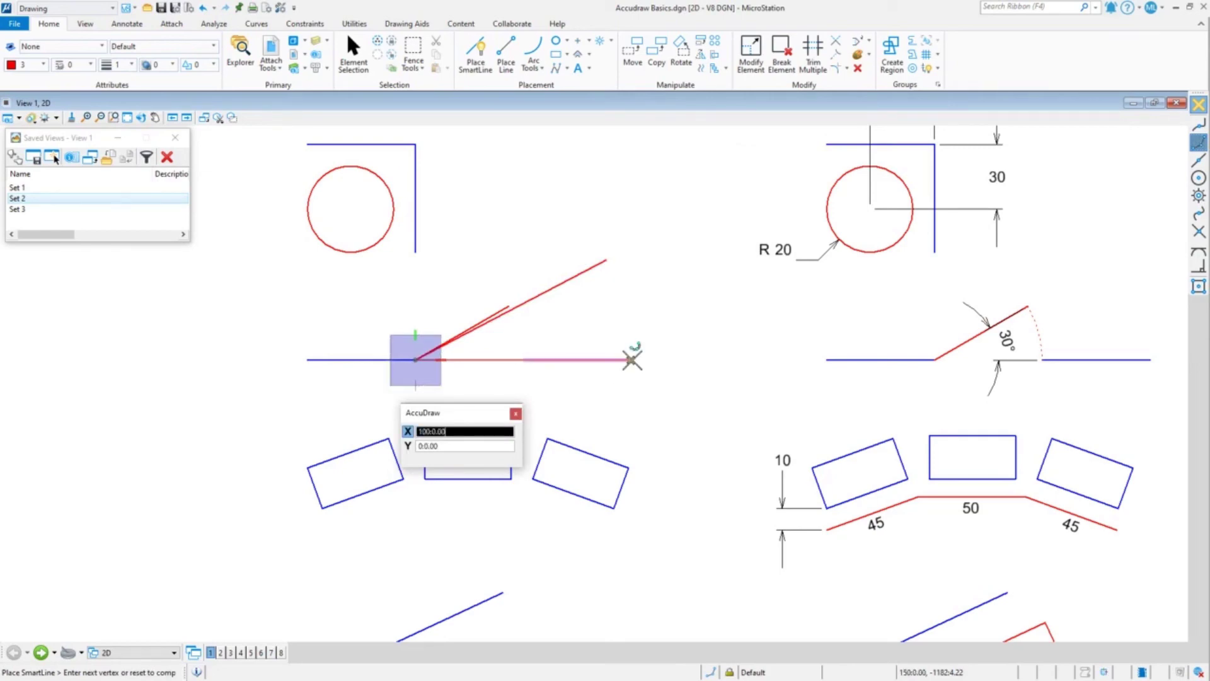
{"action": "key", "text": "Tab"}
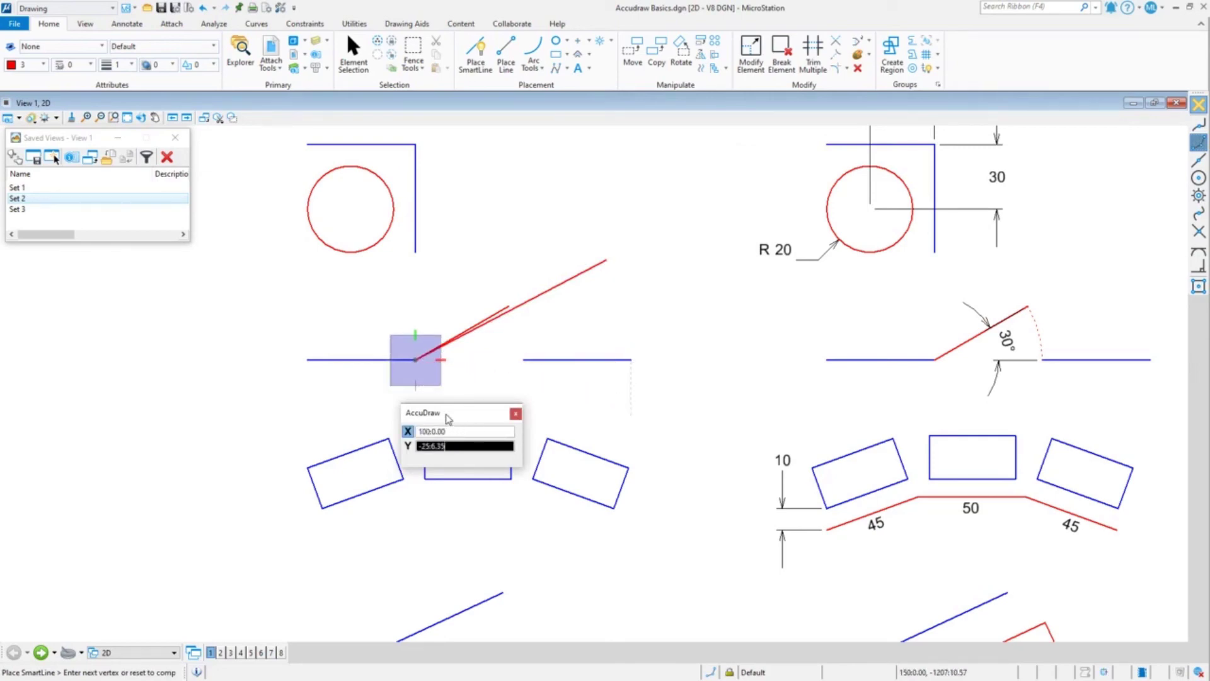
{"action": "left_click_drag", "start_coordinate": [448, 418], "coordinate": [420, 653]}
{"action": "left_click", "coordinate": [527, 346]}
{"action": "right_click", "coordinate": [483, 290]}
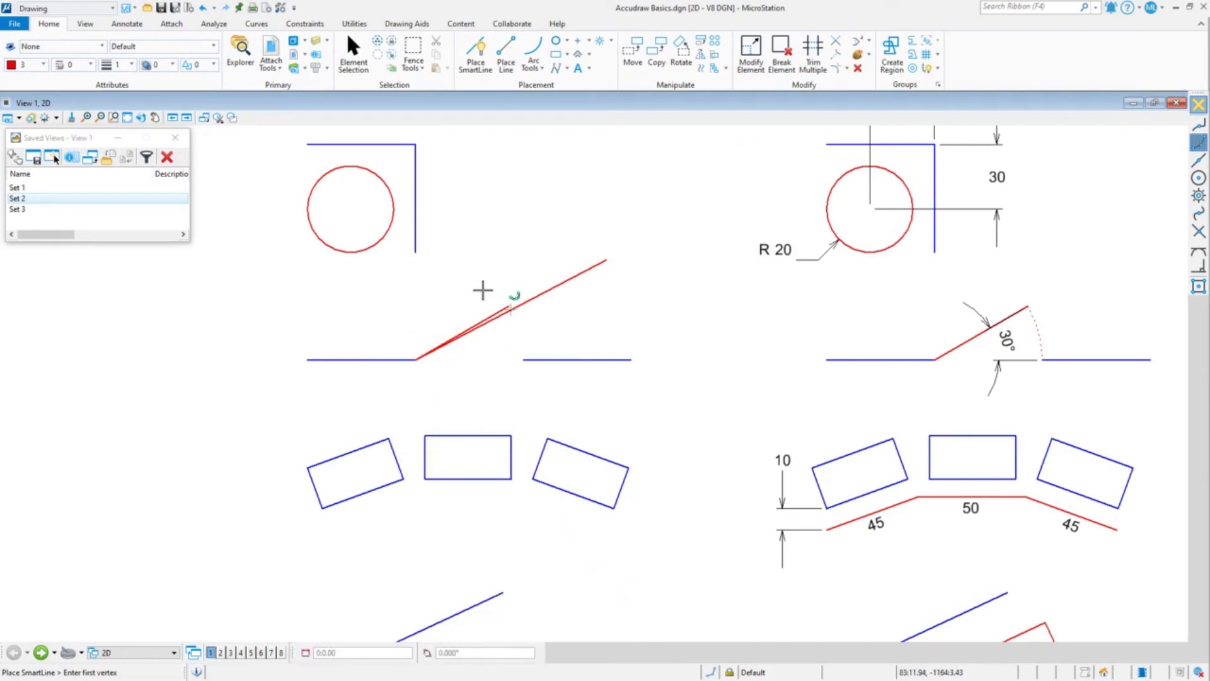
Zoom out to show the entire AccuDraw practice sheet with every exercise and its notes
{"action": "scroll", "coordinate": [479, 239], "scroll_direction": "down", "scroll_amount": 2}
{"action": "scroll", "coordinate": [507, 431], "scroll_direction": "down", "scroll_amount": 3}
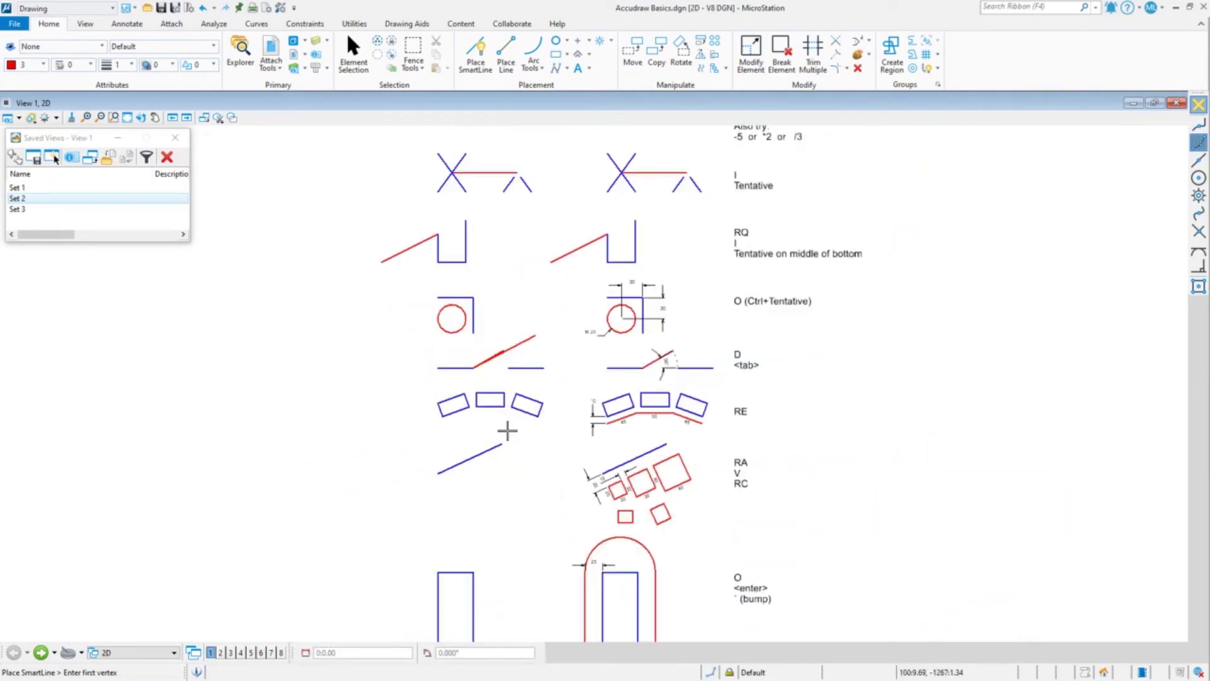